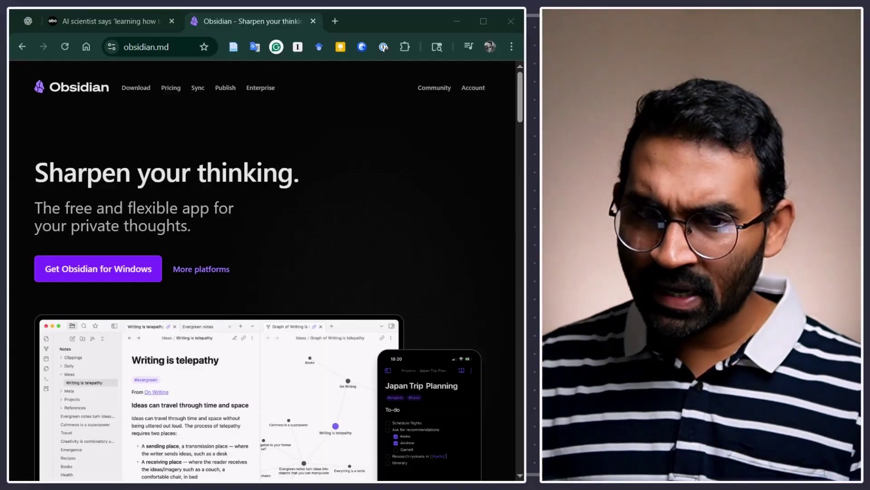
Browse the obsidian.md homepage and download Obsidian for Windows.
{"action": "scroll", "coordinate": [301, 288], "scroll_direction": "down", "scroll_amount": 10}
{"action": "scroll", "coordinate": [301, 291], "scroll_direction": "down", "scroll_amount": 12}
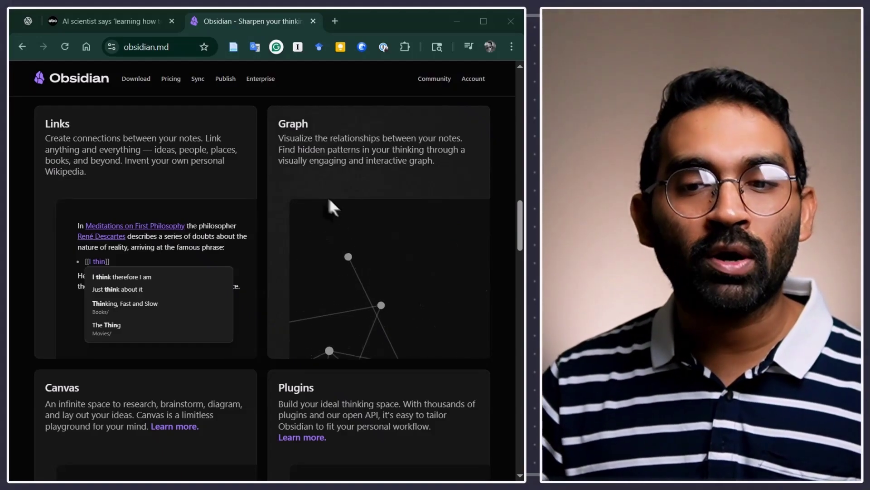
{"action": "scroll", "coordinate": [256, 175], "scroll_direction": "up", "scroll_amount": 2}
{"action": "scroll", "coordinate": [255, 199], "scroll_direction": "up", "scroll_amount": 5}
{"action": "scroll", "coordinate": [257, 217], "scroll_direction": "down", "scroll_amount": 20}
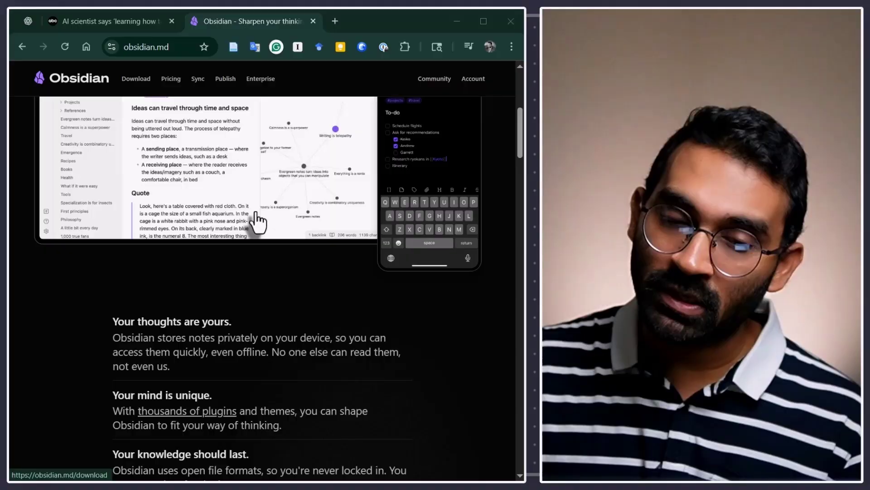
{"action": "scroll", "coordinate": [257, 220], "scroll_direction": "up", "scroll_amount": 20}
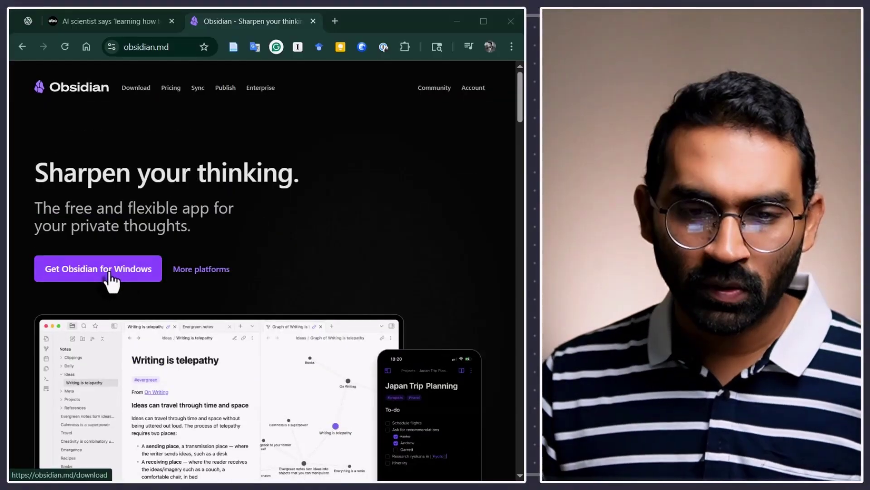
{"action": "left_click", "coordinate": [112, 279]}
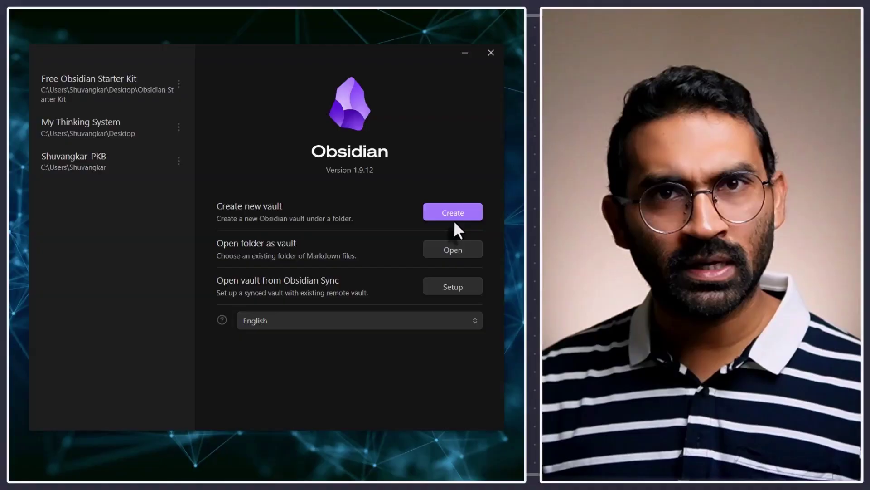
Create a new vault named 'Idea Nest' located in the Desktop folder.
{"action": "left_click", "coordinate": [454, 219]}
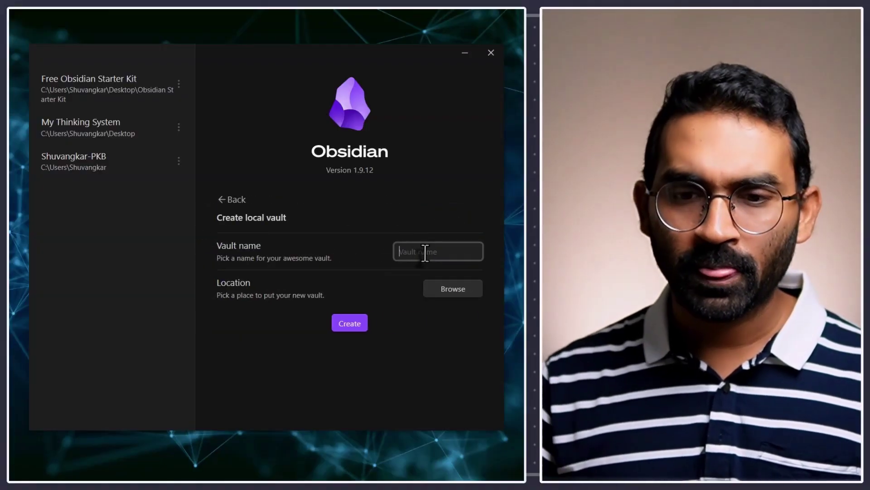
{"action": "type", "text": "Idea Nest"}
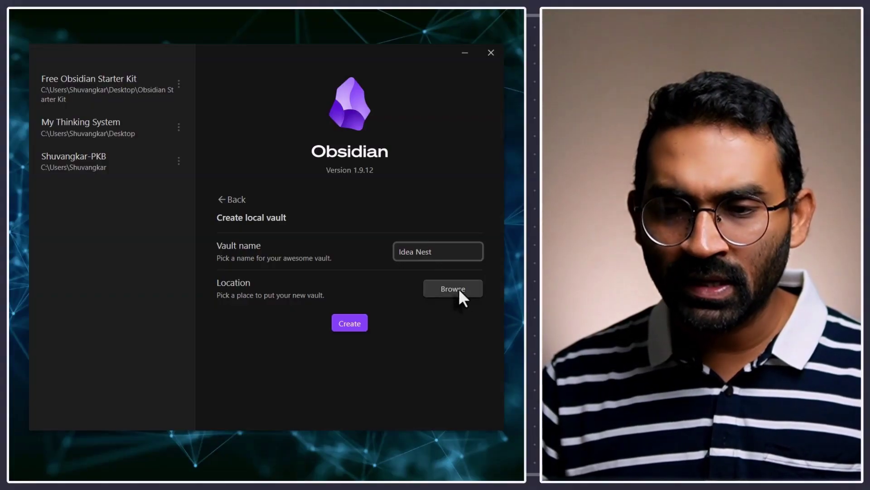
{"action": "left_click", "coordinate": [458, 287]}
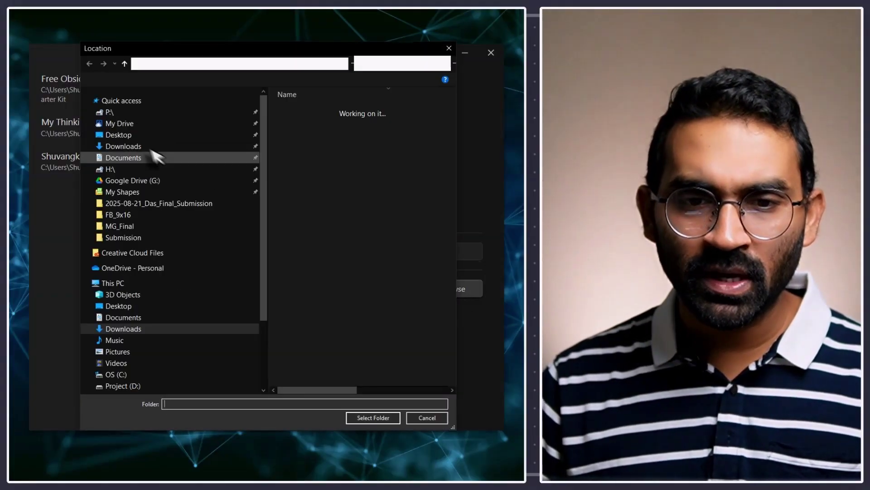
{"action": "left_click", "coordinate": [152, 140]}
{"action": "left_click", "coordinate": [372, 416]}
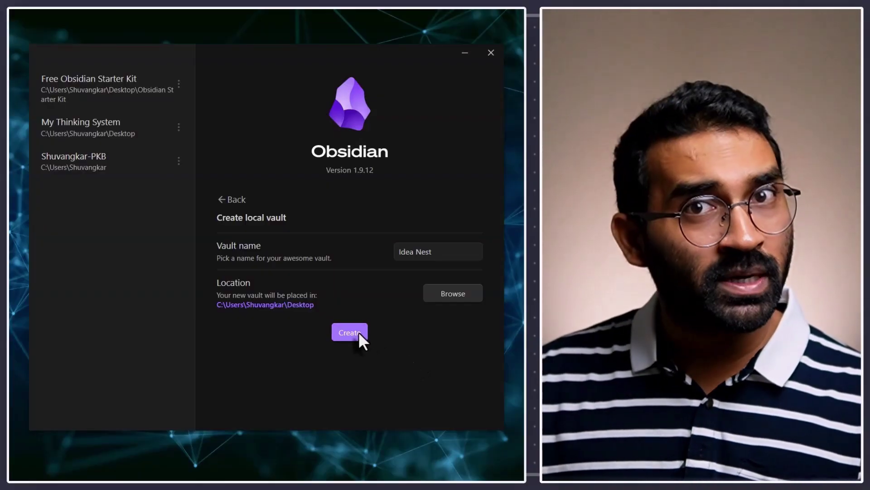
{"action": "left_click", "coordinate": [358, 332]}
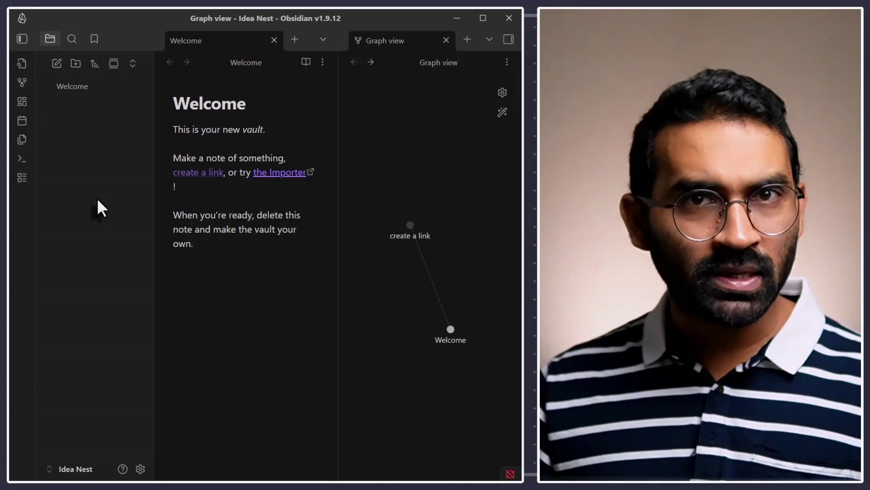
Place the cursor at the end of the Welcome note text, then return focus to the file explorer.
{"action": "left_click", "coordinate": [264, 90]}
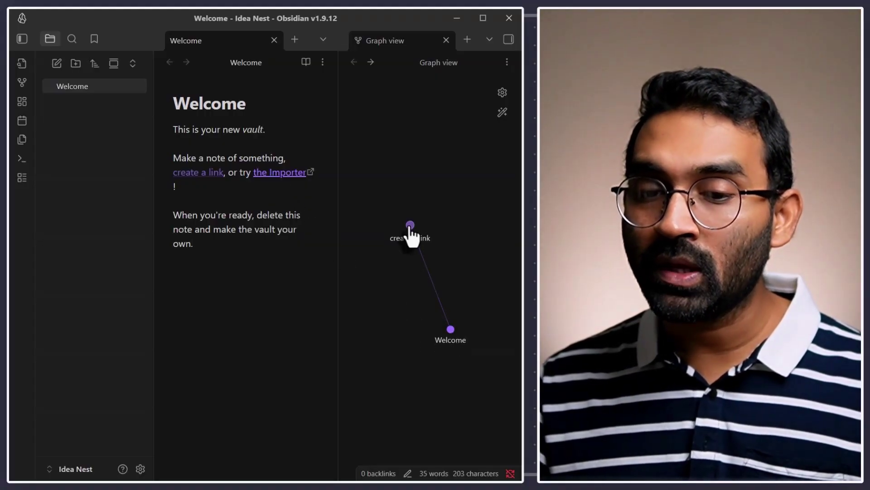
{"action": "left_click", "coordinate": [212, 303]}
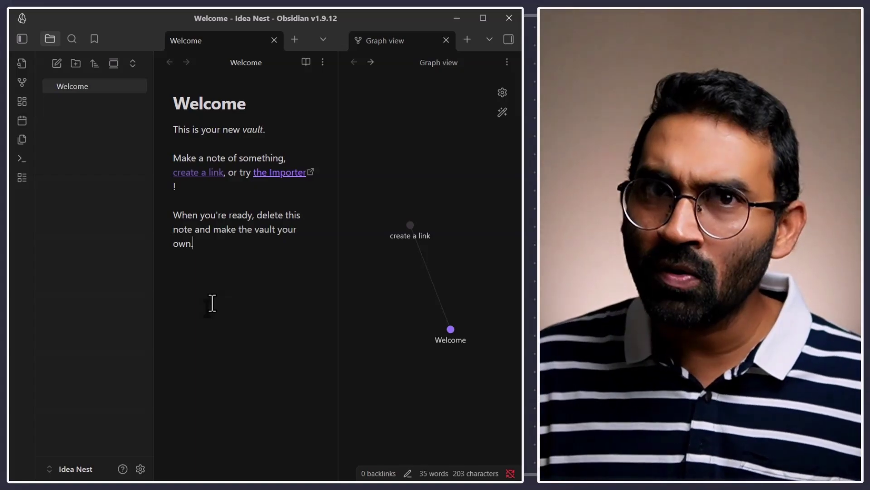
{"action": "left_click", "coordinate": [86, 142]}
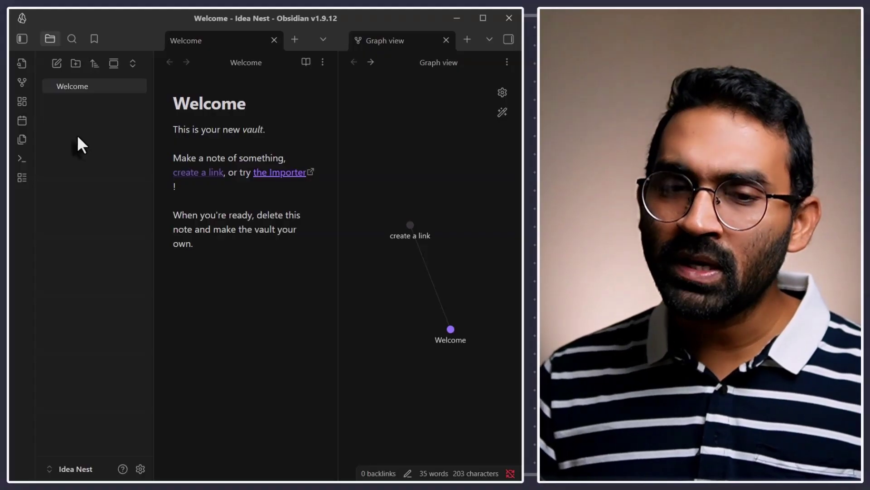
Create a new note in the vault titled 'Investment'.
{"action": "right_click", "coordinate": [78, 135]}
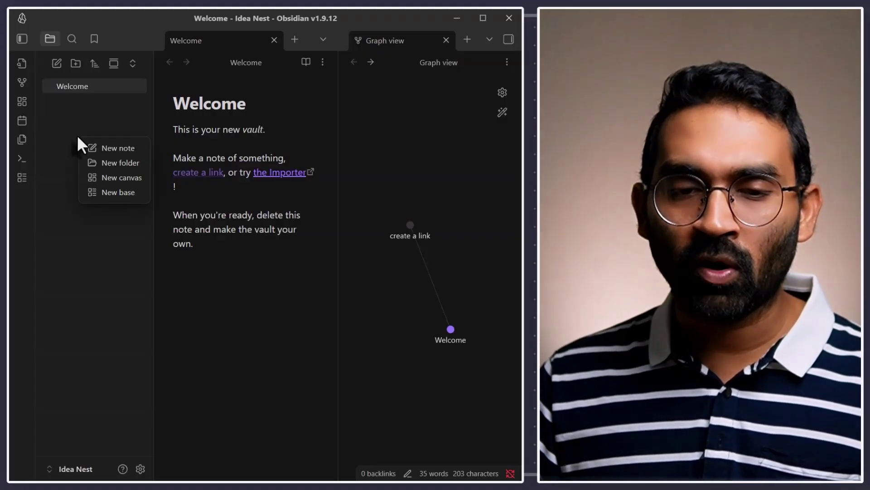
{"action": "left_click", "coordinate": [108, 148]}
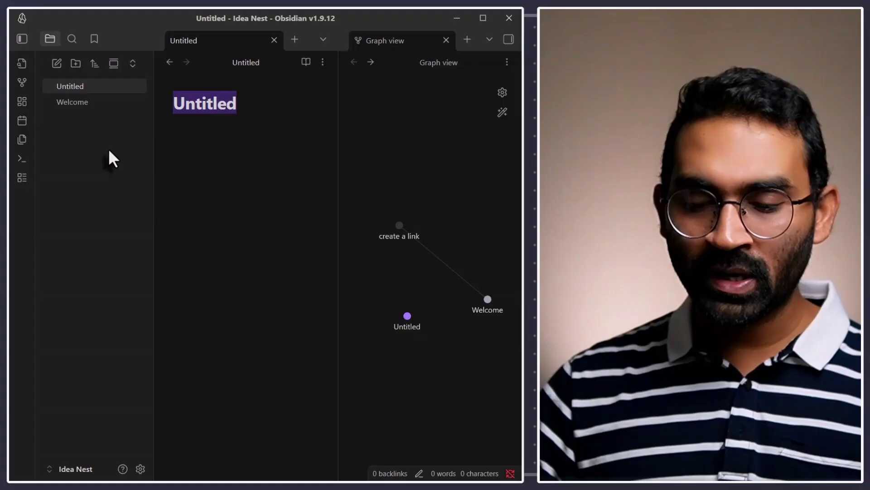
{"action": "type", "text": "Investment"}
{"action": "key", "text": "Return"}
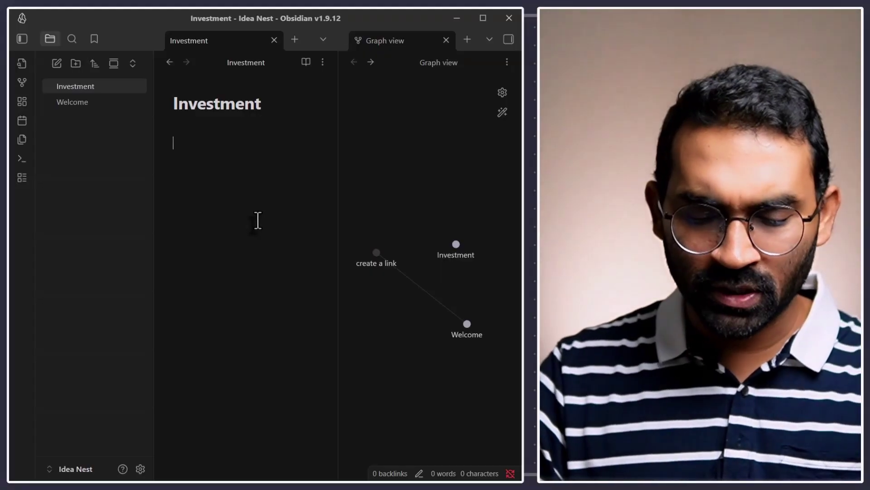
Write 'Buy good companies' and 'How do I buy good companies', starting a [[ ]] link on the second line.
{"action": "type", "text": "Buy good companies"}
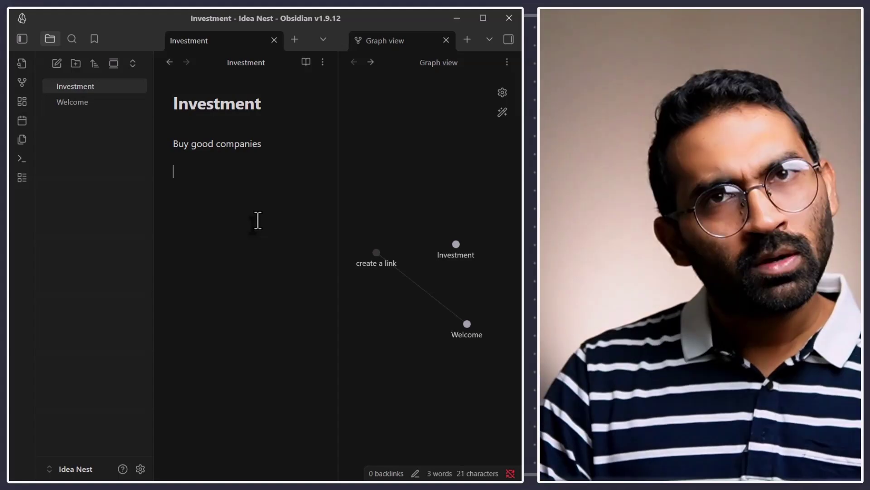
{"action": "type", "text": "how do I"}
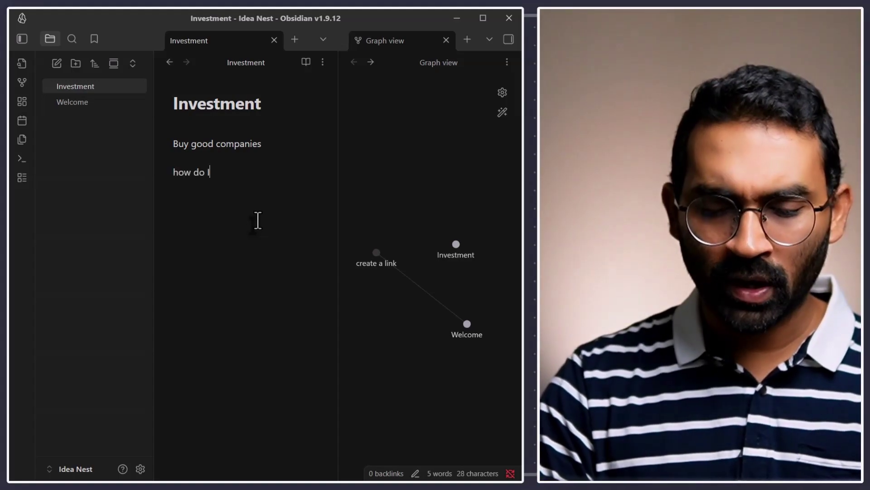
{"action": "type", "text": " buy good companies"}
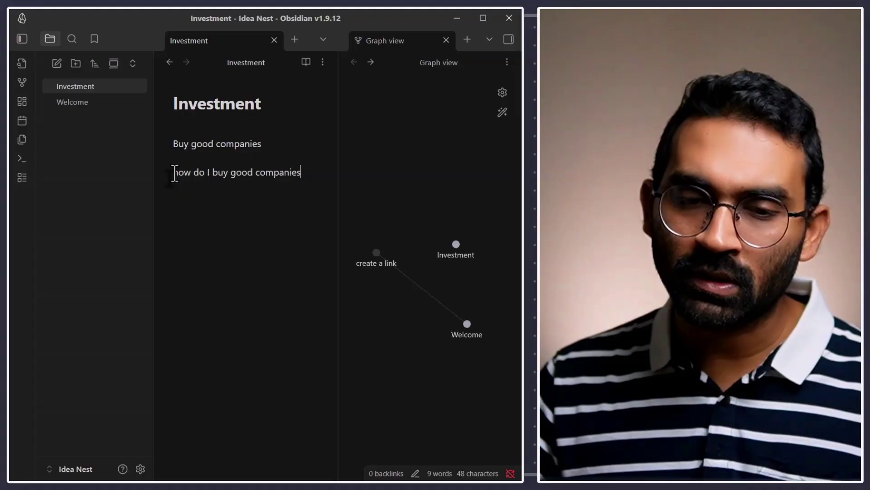
{"action": "left_click", "coordinate": [175, 173]}
{"action": "key", "text": "Delete"}
{"action": "type", "text": "H"}
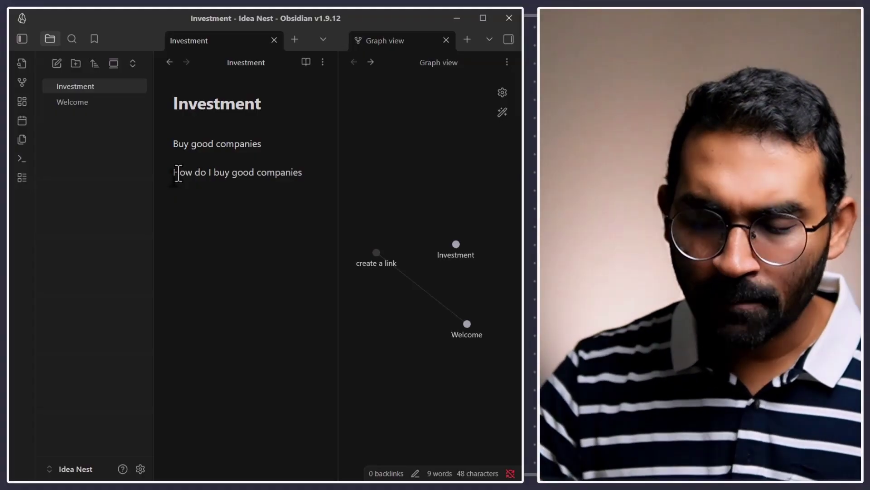
{"action": "type", "text": "[["}
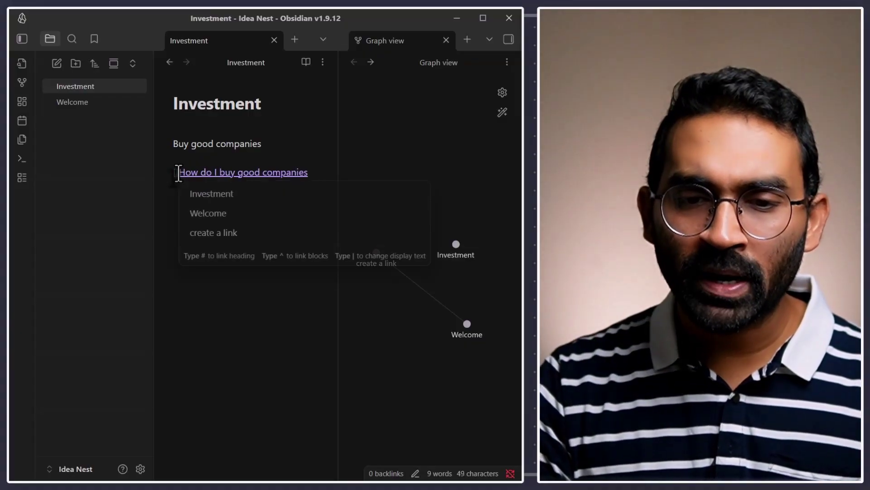
{"action": "type", "text": "]]"}
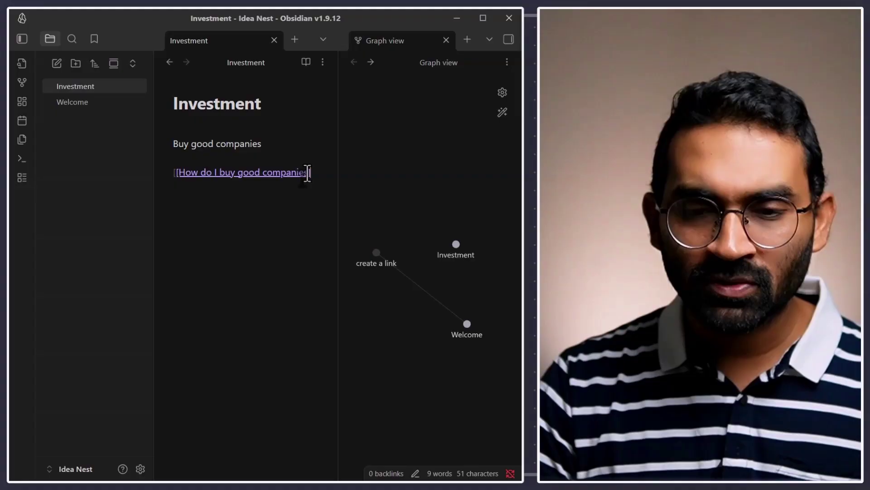
Complete the [[How do I buy good companies]] link and follow it to create that note.
{"action": "type", "text": "]"}
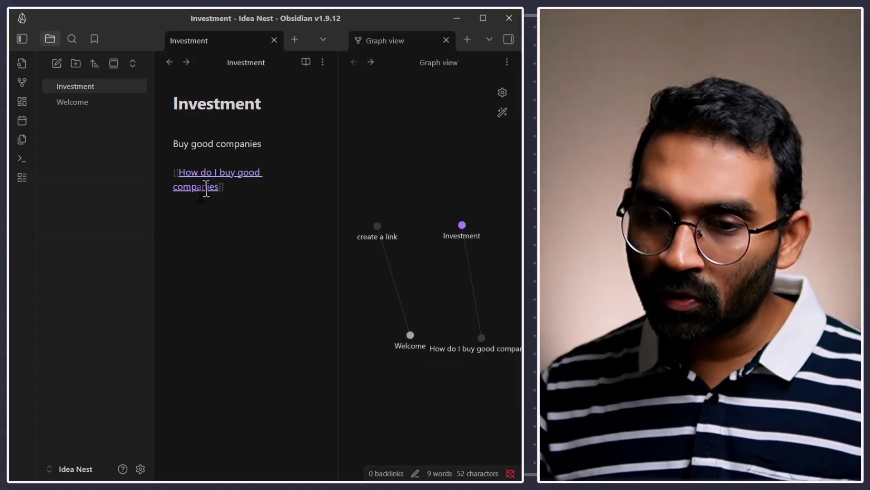
{"action": "mouse_move", "coordinate": [207, 188]}
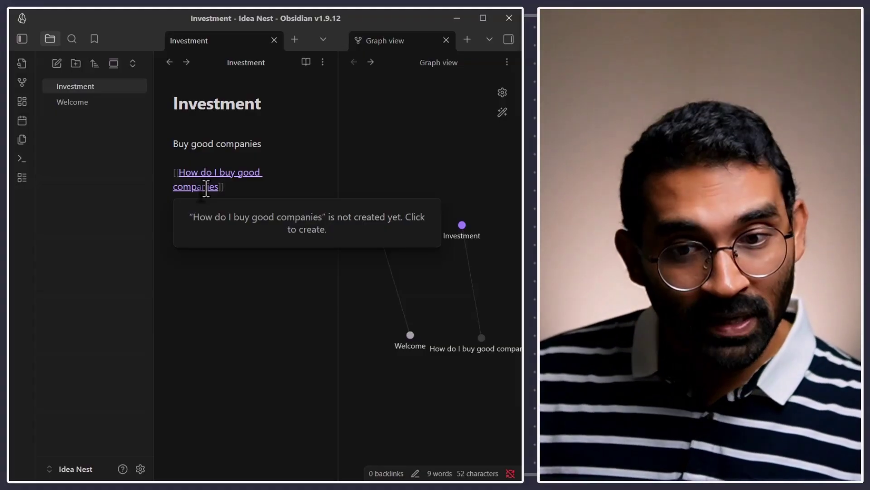
{"action": "left_click", "coordinate": [207, 187]}
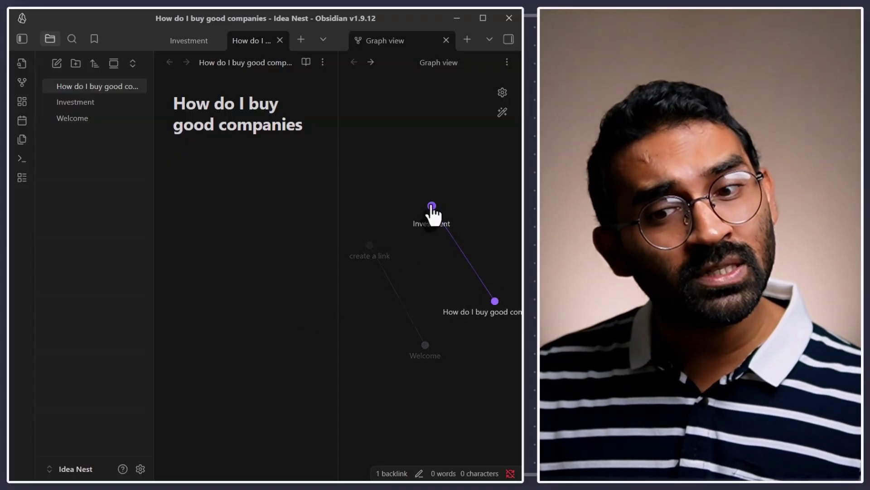
Paste 'The easiest way to buy a good company is to by stock.' into the note body.
{"action": "left_click", "coordinate": [230, 164]}
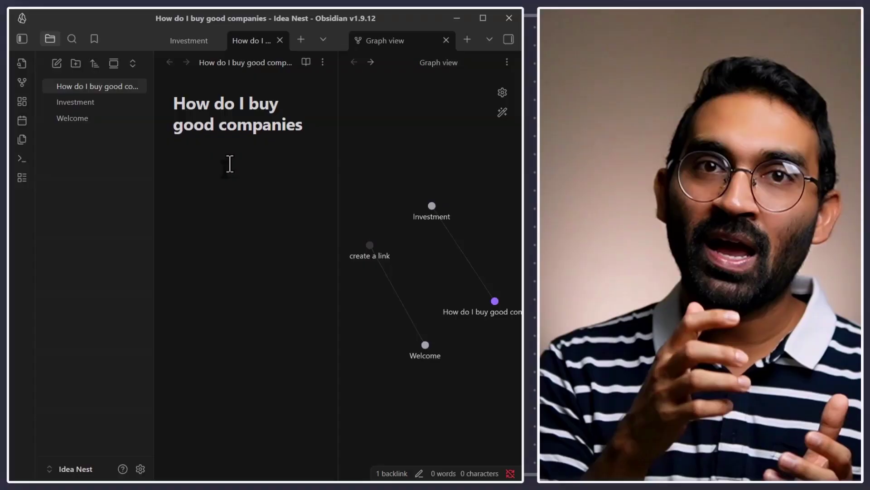
{"action": "key", "text": "Return"}
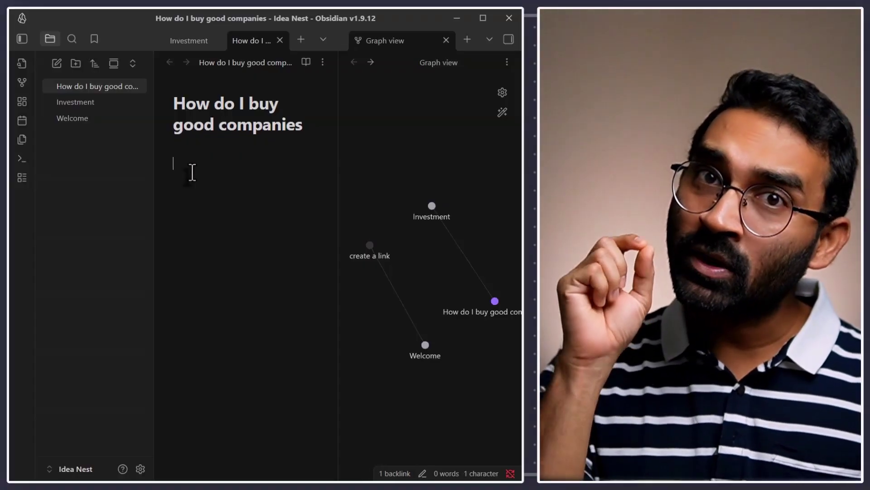
{"action": "type", "text": "The easiest way to buy a good company is to by stock."}
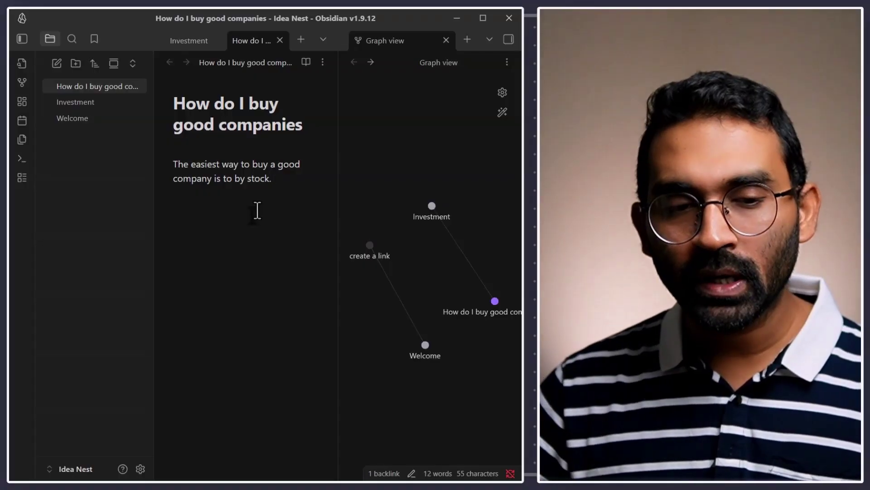
{"action": "left_click", "coordinate": [247, 179]}
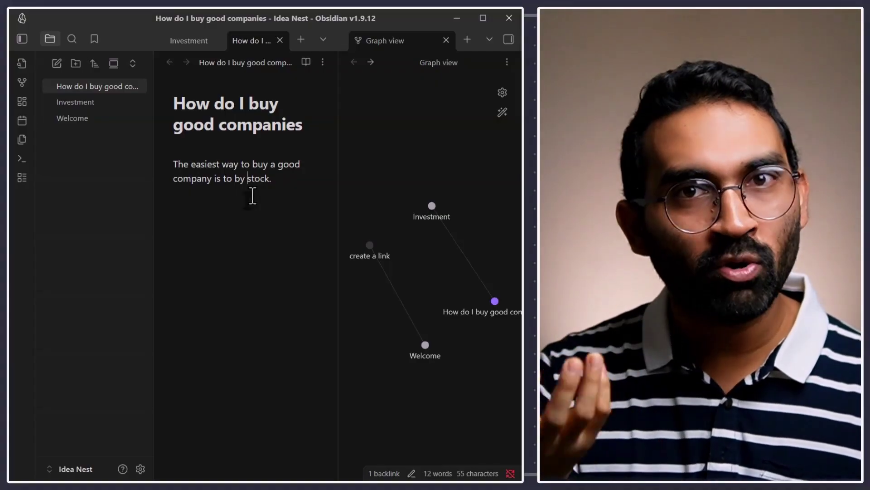
Turn 'stock' into a [[stock]] link and follow it to create the stock note.
{"action": "type", "text": "[["}
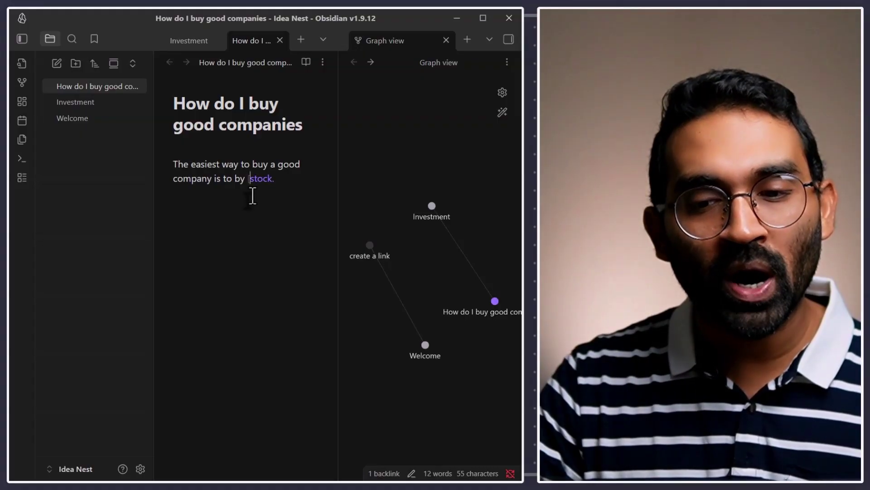
{"action": "key", "text": "Right"}
{"action": "key", "text": "Right"}
{"action": "key", "text": "Right"}
{"action": "key", "text": "Right"}
{"action": "key", "text": "Right"}
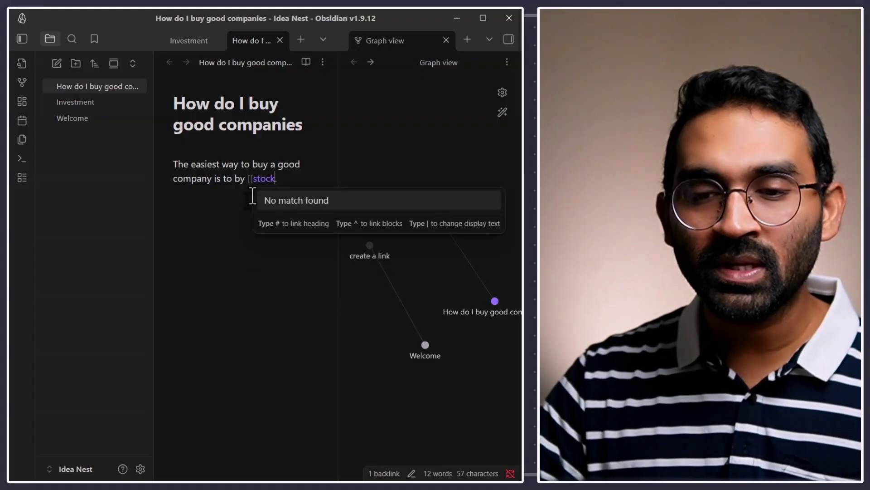
{"action": "type", "text": "]]."}
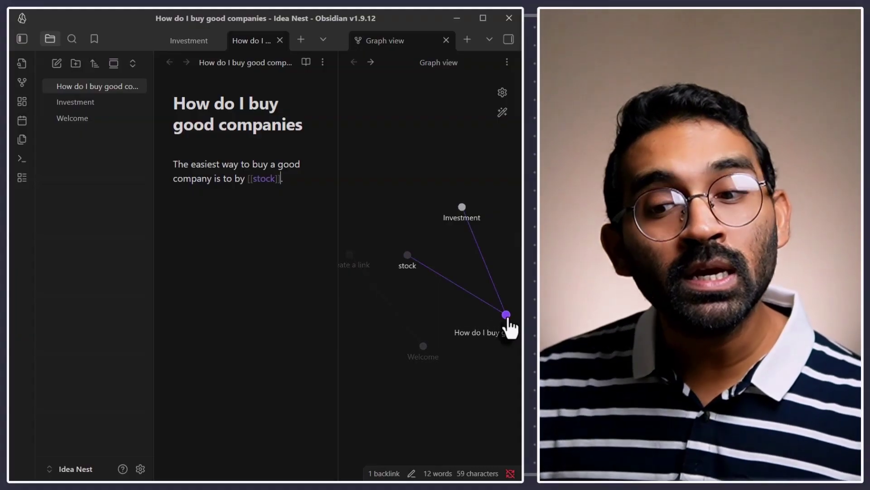
{"action": "left_click", "coordinate": [275, 266]}
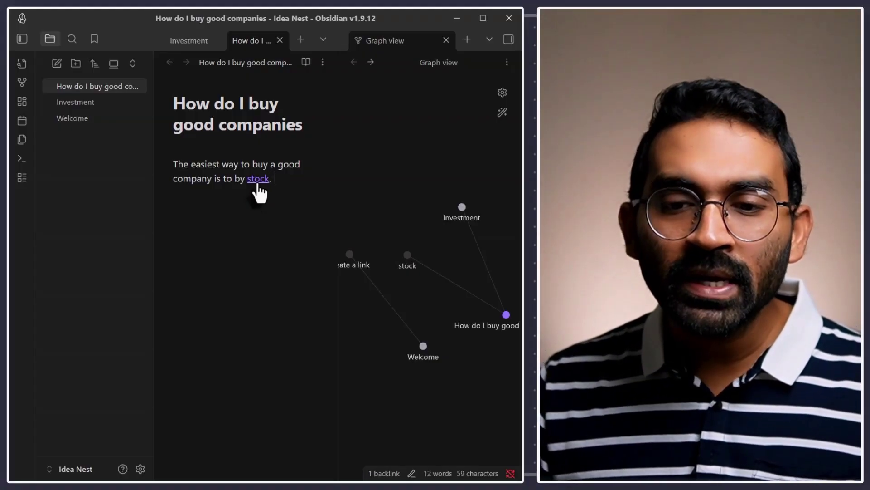
{"action": "left_click", "coordinate": [257, 181]}
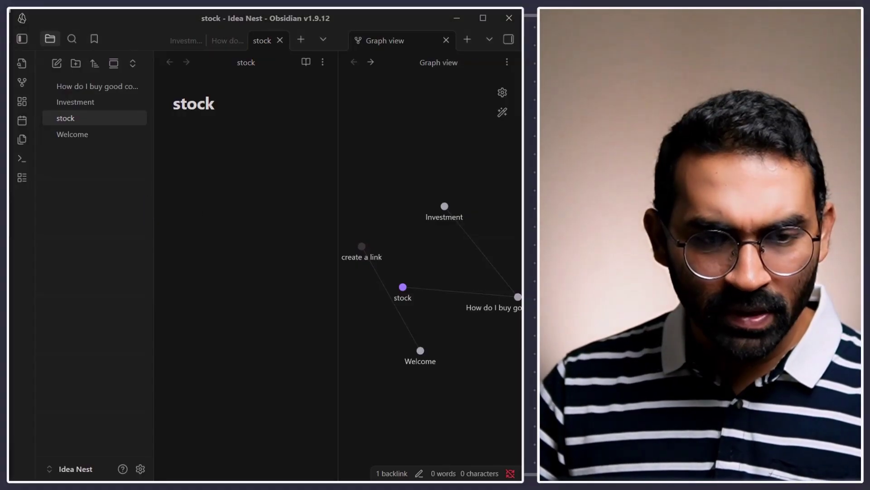
Paste the stock definition and the two pizza-slice ownership paragraphs into the stock note.
{"action": "left_click", "coordinate": [196, 156]}
{"action": "type", "text": "A piece of ownership in a company"}
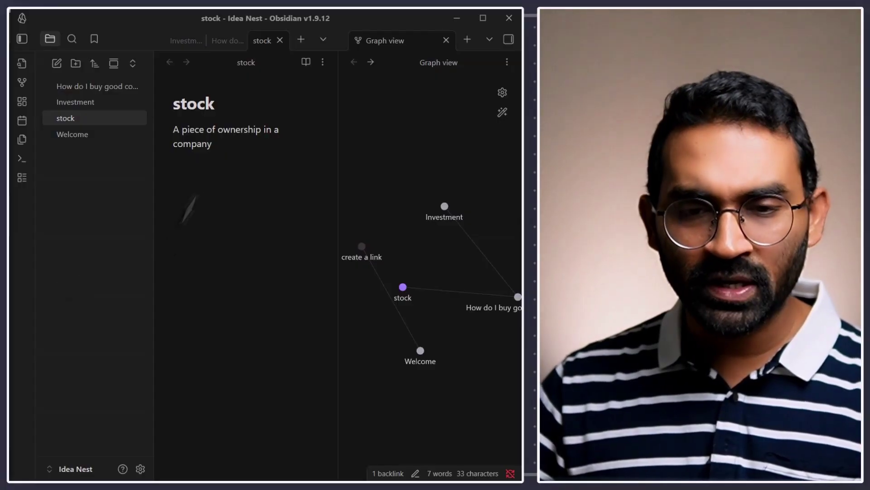
{"action": "left_click", "coordinate": [197, 204]}
{"action": "type", "text": "Owning a stock means owning a slice of pizza from a giant pie.  The better the pizza shop, the more valuable the slice becomes."}
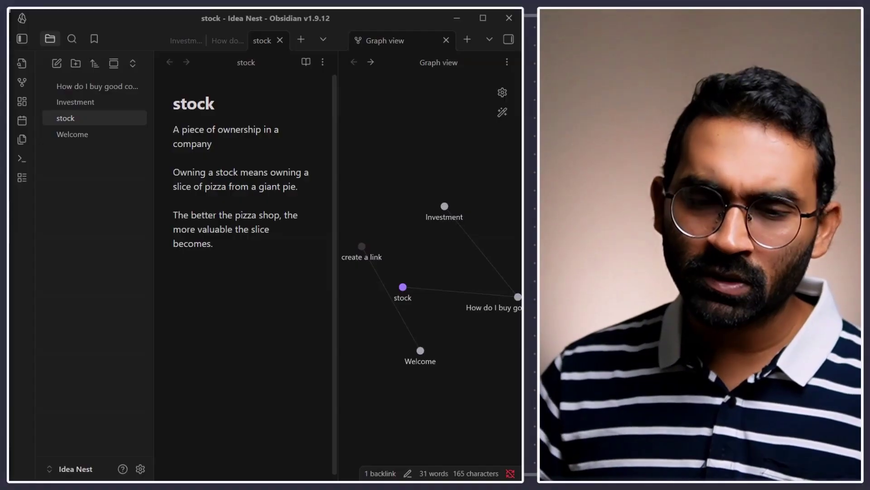
Add the line 'Why company gives away ownership', fixing 'give' to 'gives', and wrap it in [[ ]].
{"action": "left_click", "coordinate": [185, 273]}
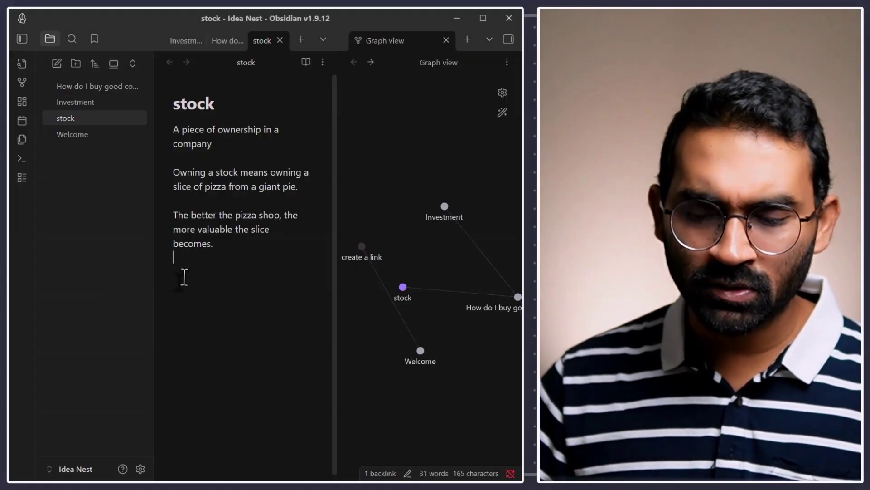
{"action": "type", "text": "Why company give away ownership"}
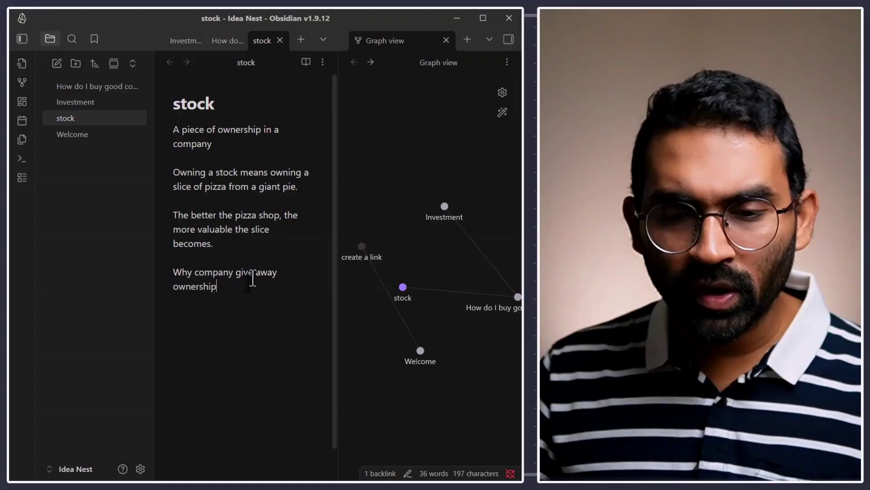
{"action": "left_click", "coordinate": [252, 274]}
{"action": "type", "text": "s"}
{"action": "left_click", "coordinate": [224, 287]}
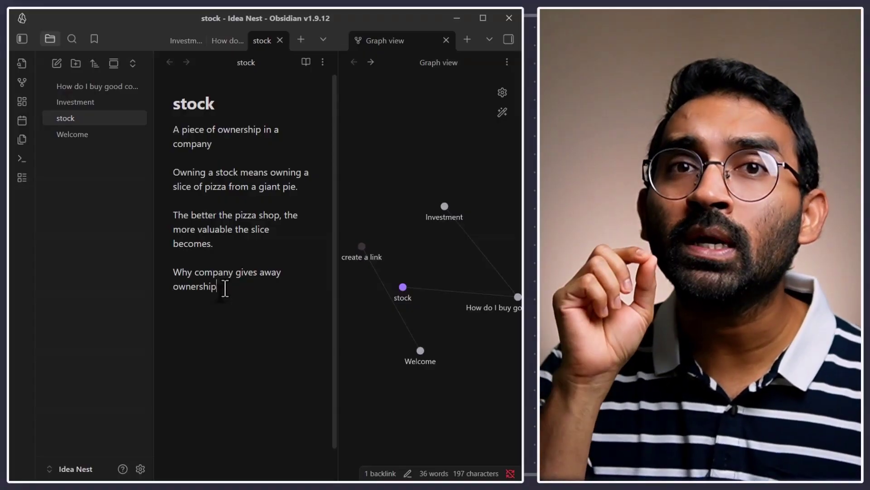
{"action": "left_click_drag", "start_coordinate": [225, 287], "coordinate": [174, 274]}
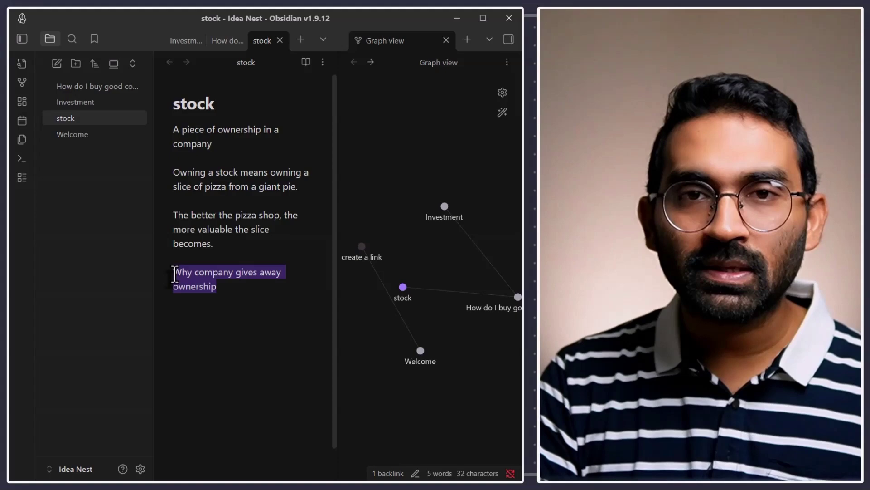
{"action": "type", "text": "[["}
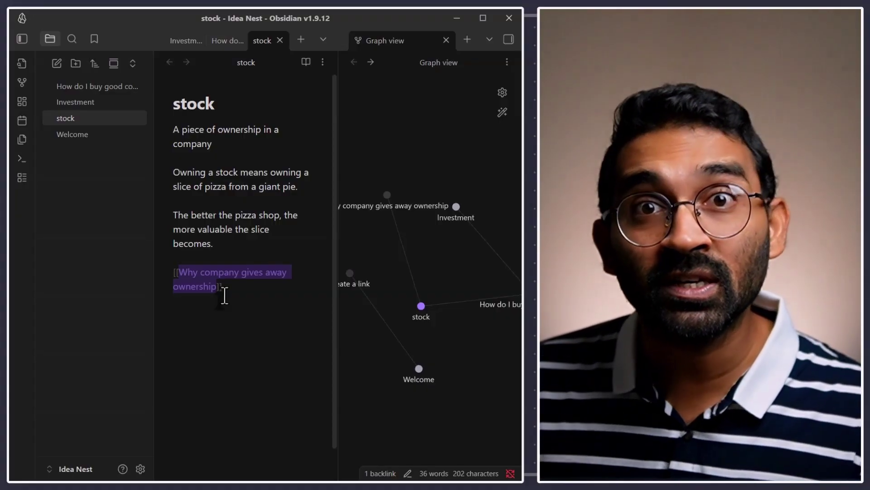
{"action": "left_click", "coordinate": [387, 196]}
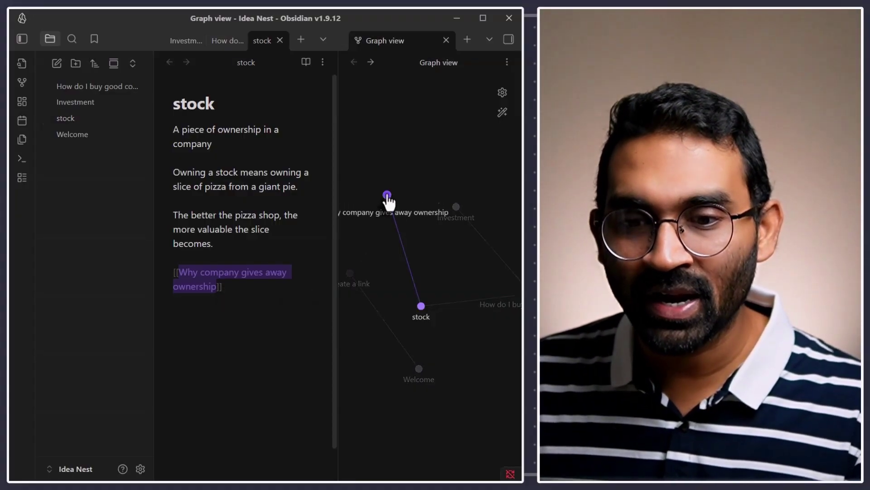
{"action": "left_click_drag", "start_coordinate": [387, 196], "coordinate": [408, 174]}
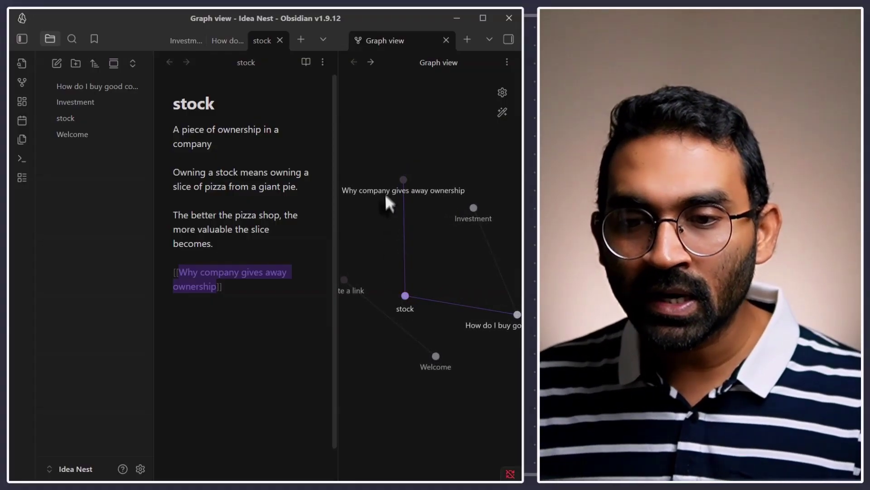
{"action": "left_click", "coordinate": [230, 300]}
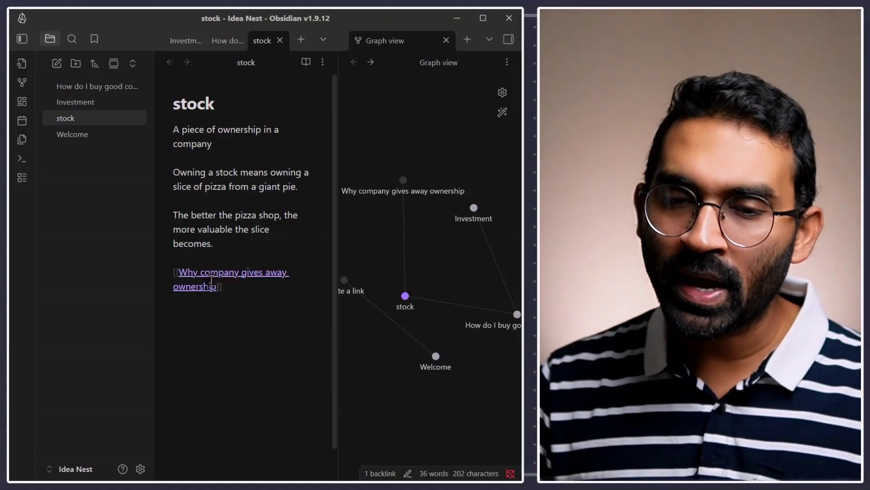
Create the ownership note reading 'To raise money for growth, expansion, paying debts', then reopen stock.
{"action": "left_click", "coordinate": [211, 280]}
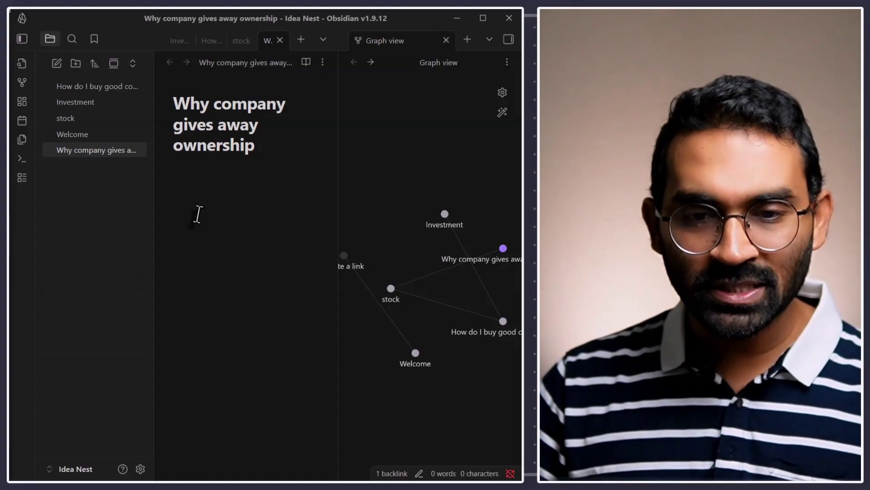
{"action": "left_click", "coordinate": [198, 214]}
{"action": "type", "text": "To raise money for growth , expansion , paying debts"}
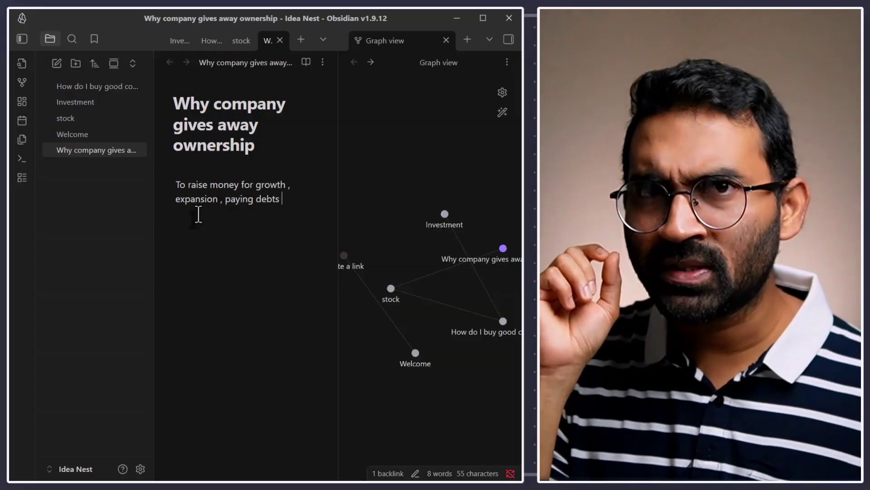
{"action": "left_click", "coordinate": [75, 121]}
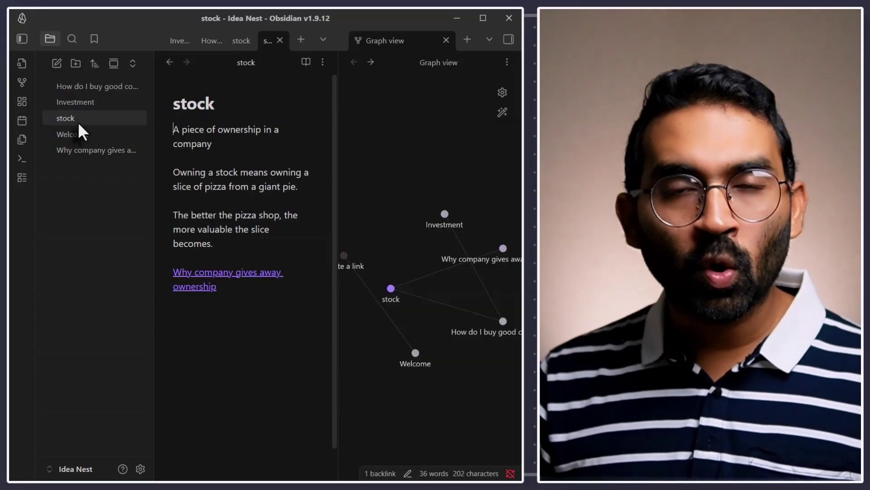
Reveal the stock note's vault folder on disk and inspect the Welcome.md and stock.md file details.
{"action": "right_click", "coordinate": [79, 118]}
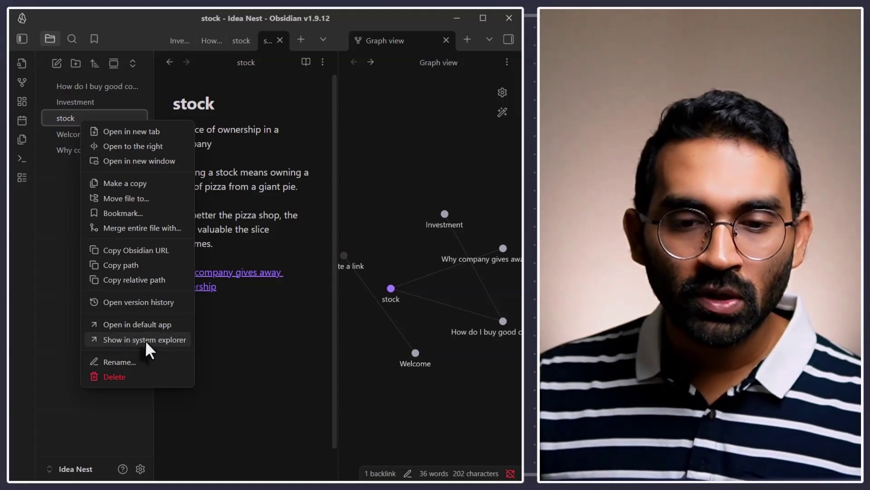
{"action": "left_click", "coordinate": [145, 340]}
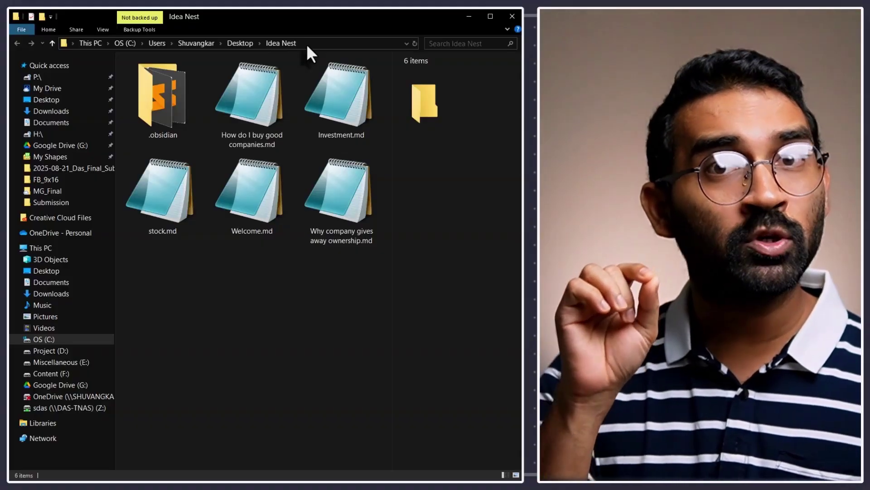
{"action": "left_click", "coordinate": [252, 193]}
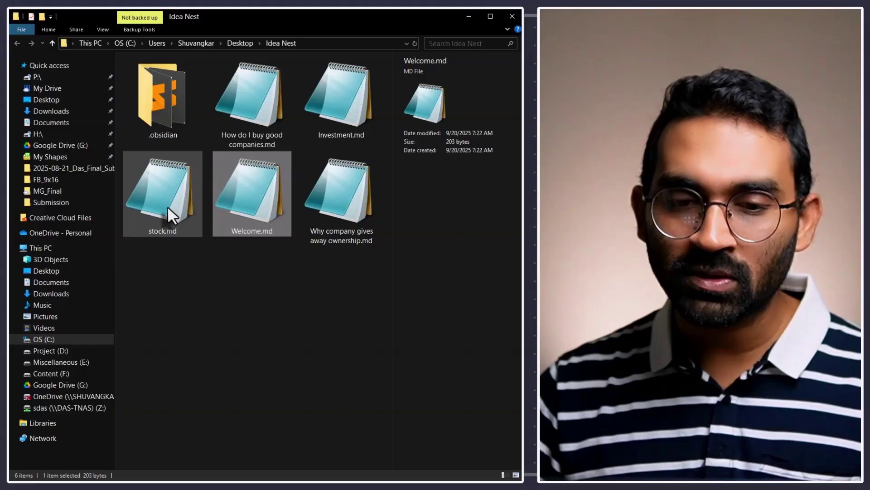
{"action": "left_click", "coordinate": [168, 209]}
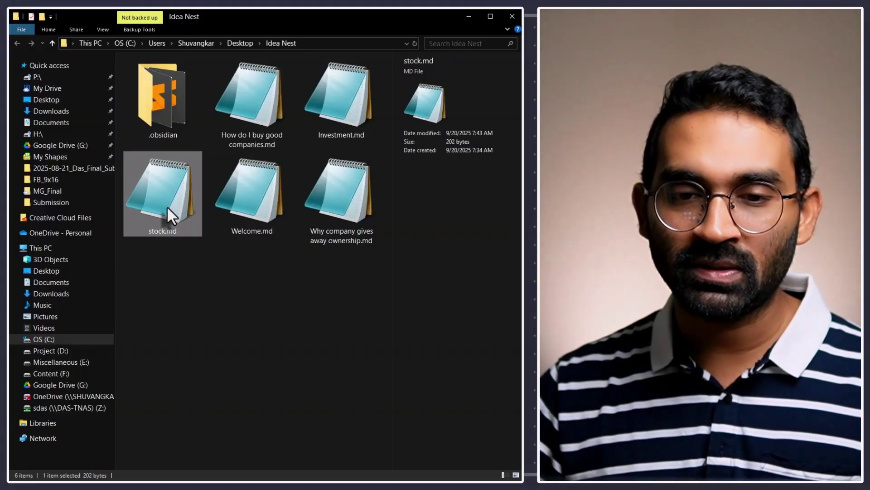
View stock.md as plain text in Notepad, selecting and clearing its text, then return to Obsidian.
{"action": "double_click", "coordinate": [167, 206]}
{"action": "left_click_drag", "start_coordinate": [178, 221], "coordinate": [84, 116]}
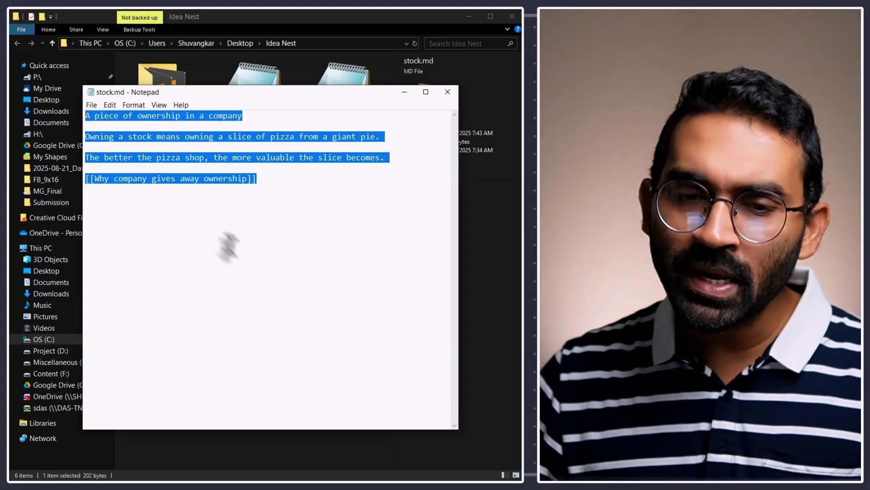
{"action": "left_click", "coordinate": [265, 222]}
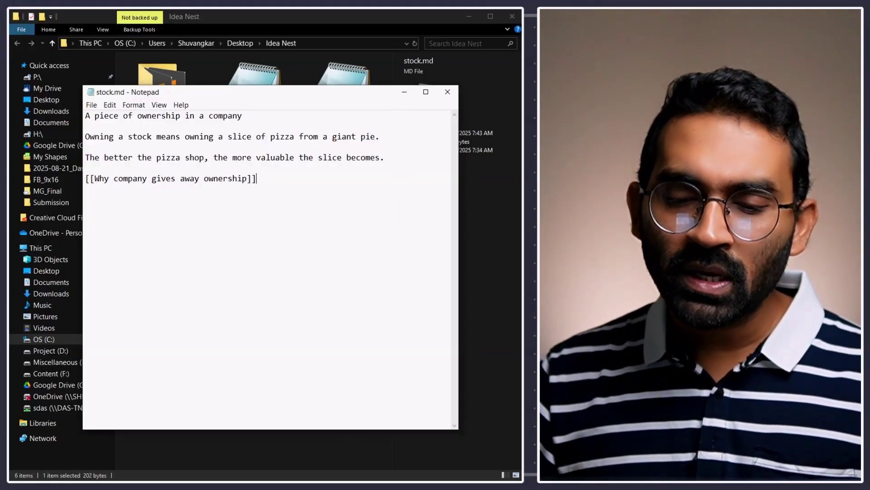
{"action": "mouse_move", "coordinate": [264, 475]}
{"action": "left_click", "coordinate": [265, 429]}
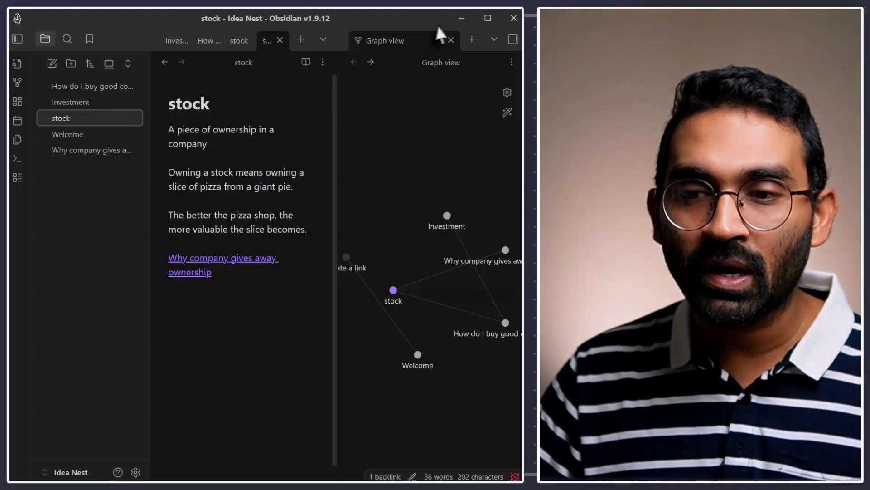
Minimize both the Obsidian and Notepad windows.
{"action": "left_click", "coordinate": [456, 20]}
{"action": "left_click", "coordinate": [402, 92]}
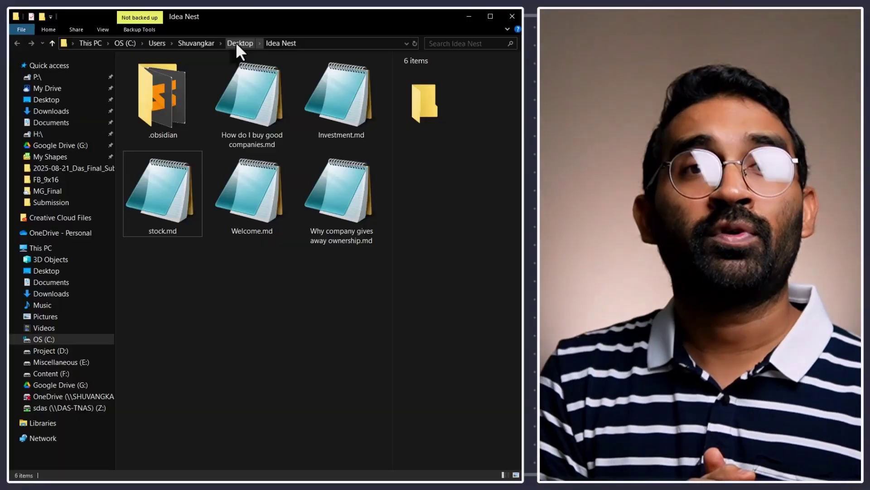
Go up from the Idea Nest folder to the Desktop using the address bar breadcrumb.
{"action": "left_click", "coordinate": [236, 43]}
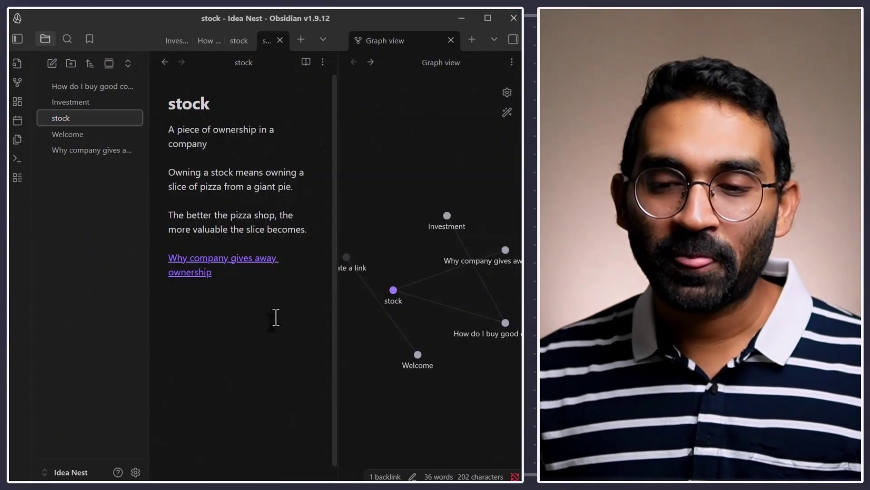
{"action": "left_click", "coordinate": [276, 317]}
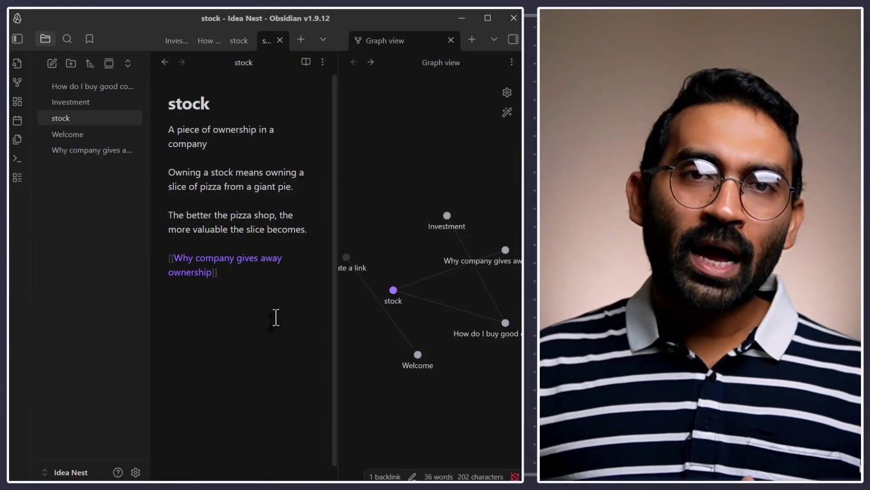